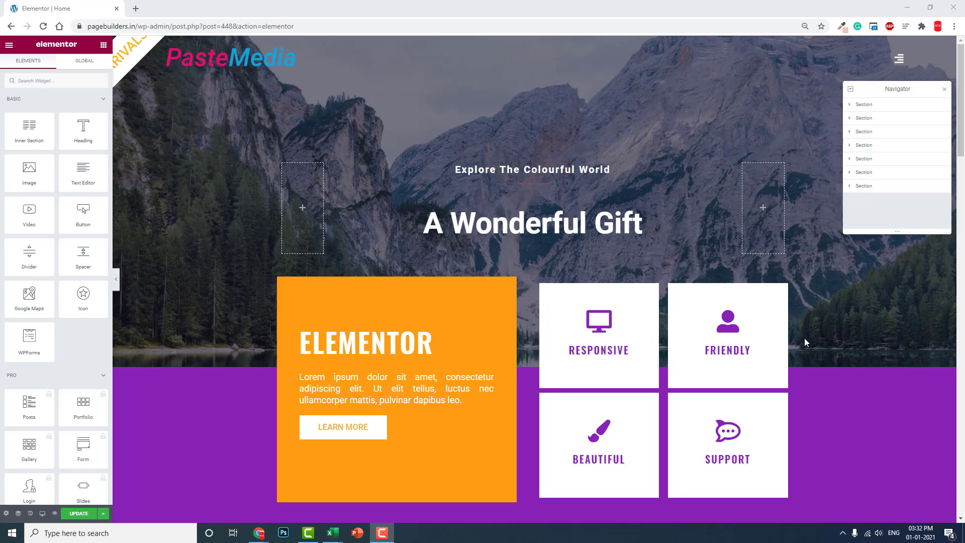
pyautogui.scroll(-2, 527, 281)
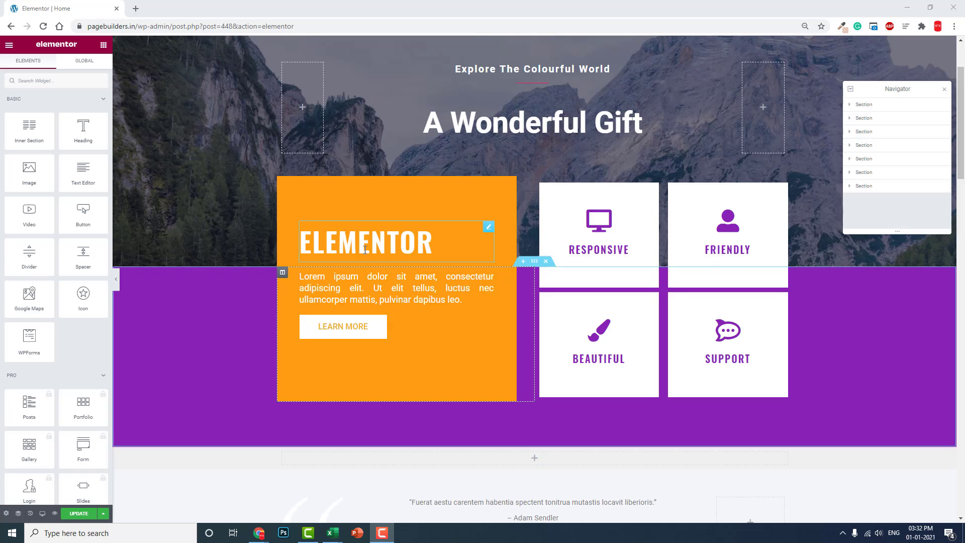
pyautogui.scroll(1, 365, 250)
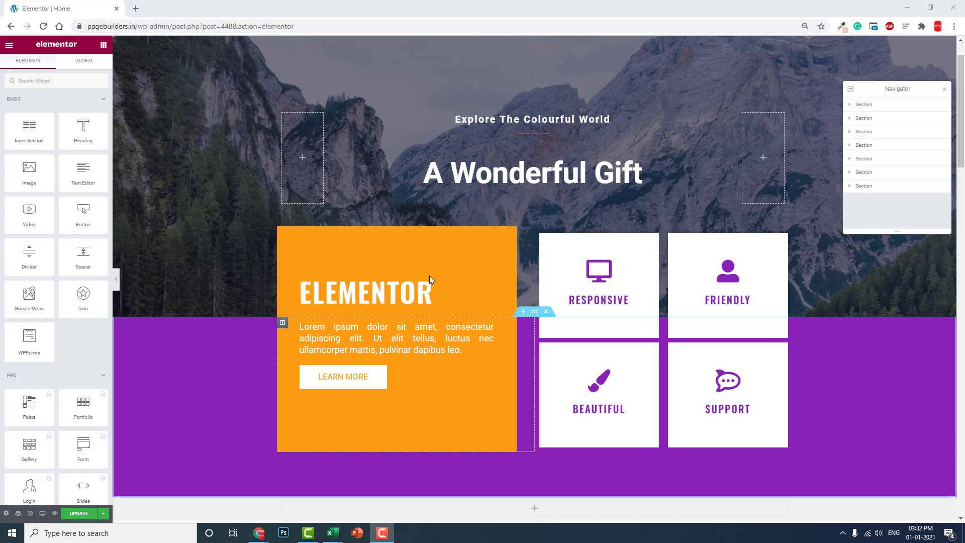
pyautogui.scroll(1, 412, 266)
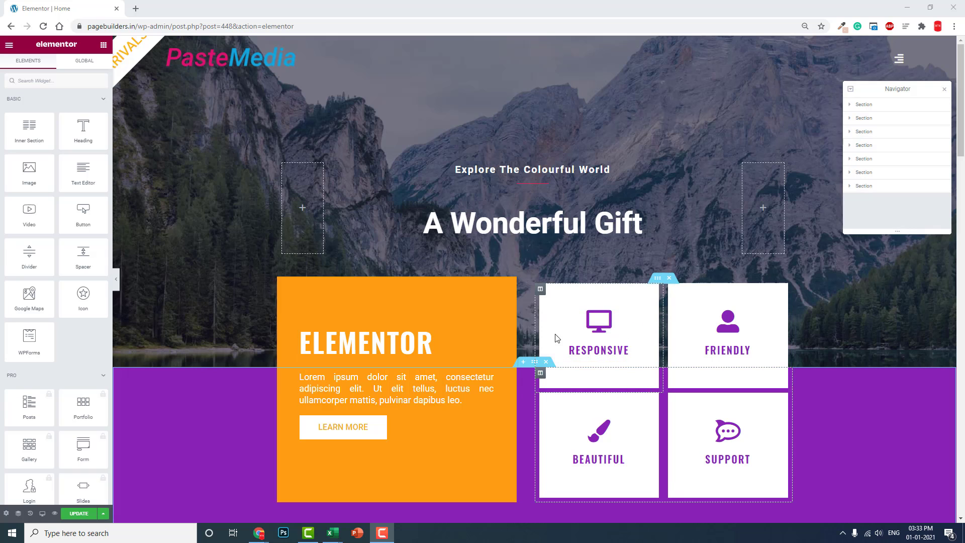
pyautogui.scroll(-2, 442, 339)
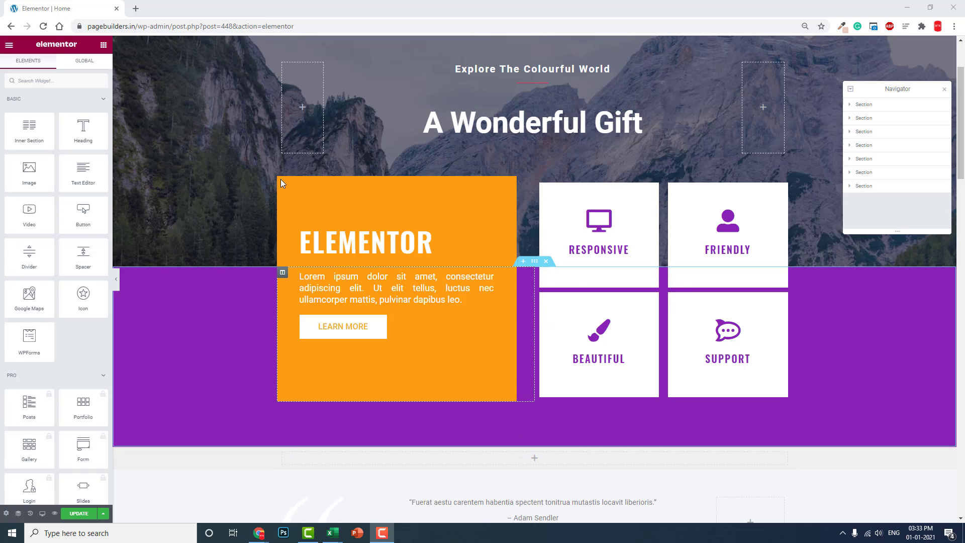
# Step: Examine the advanced settings of the orange column and the positioning options of its ELEMENTOR heading, including the MA ones
pyautogui.click(284, 274)
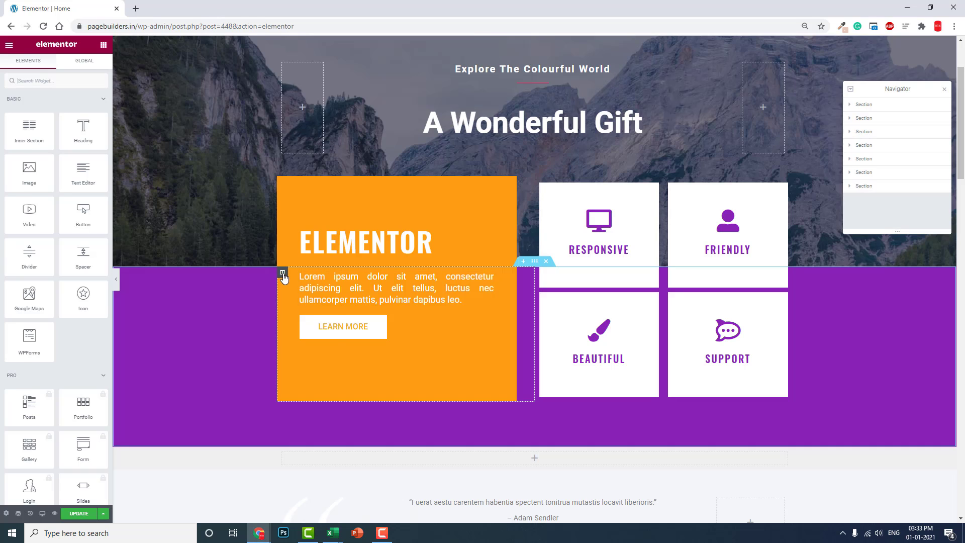
pyautogui.click(283, 276)
pyautogui.click(94, 66)
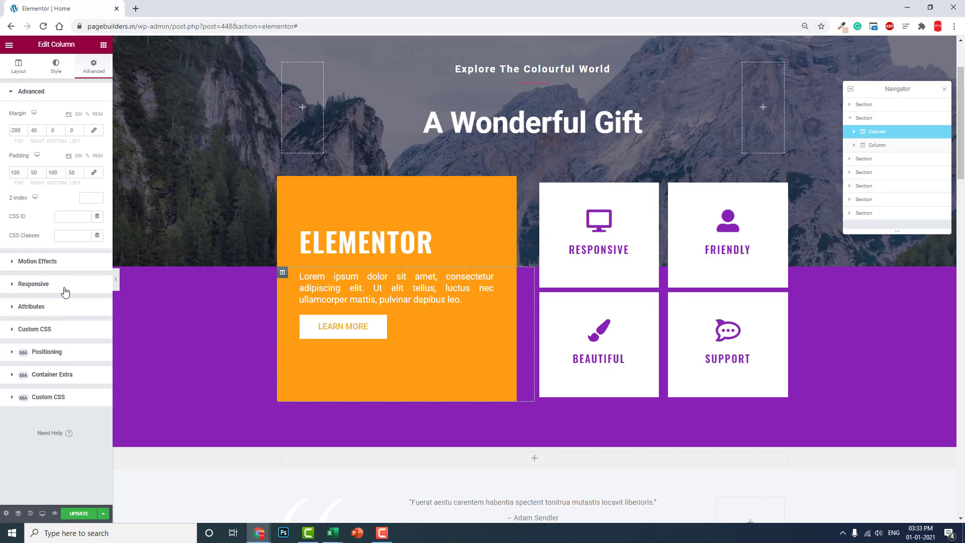
pyautogui.click(348, 242)
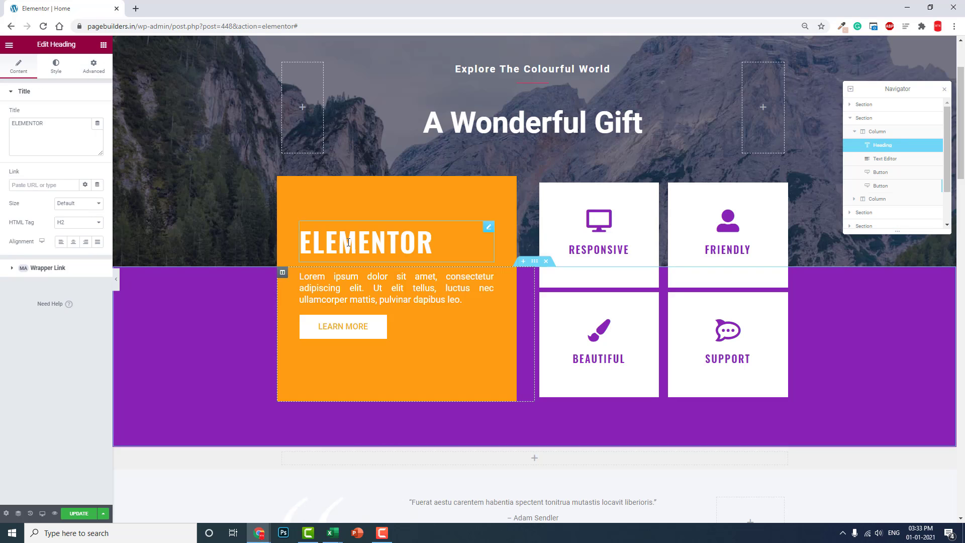
pyautogui.click(93, 66)
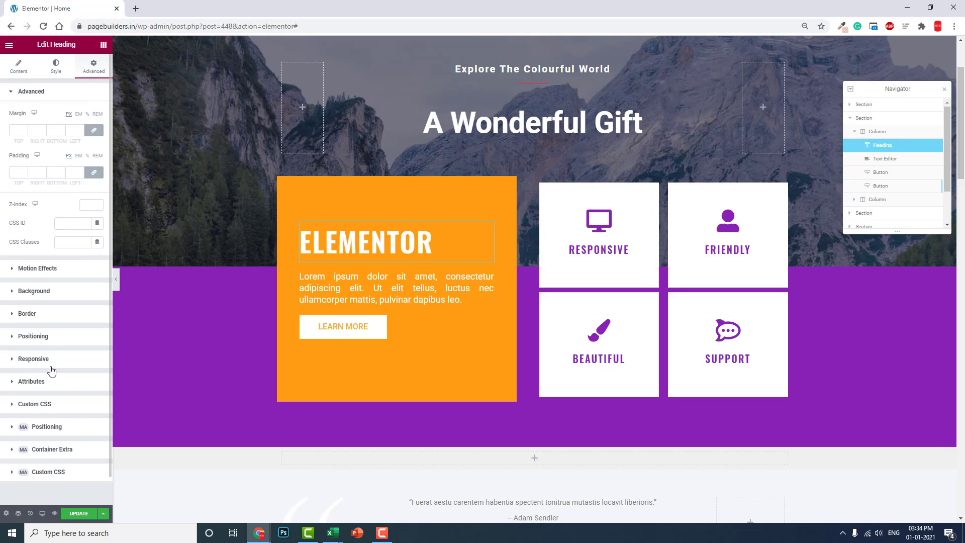
pyautogui.click(33, 336)
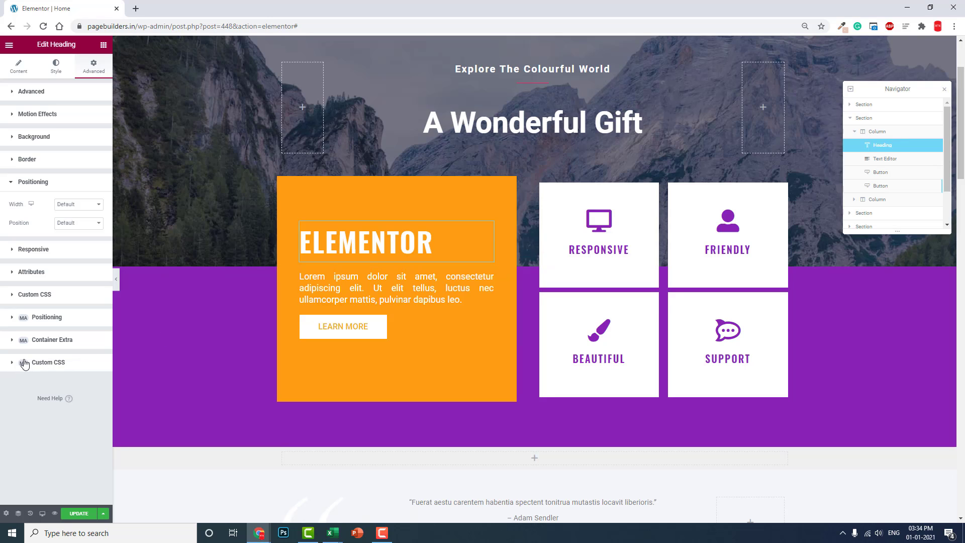
pyautogui.click(42, 324)
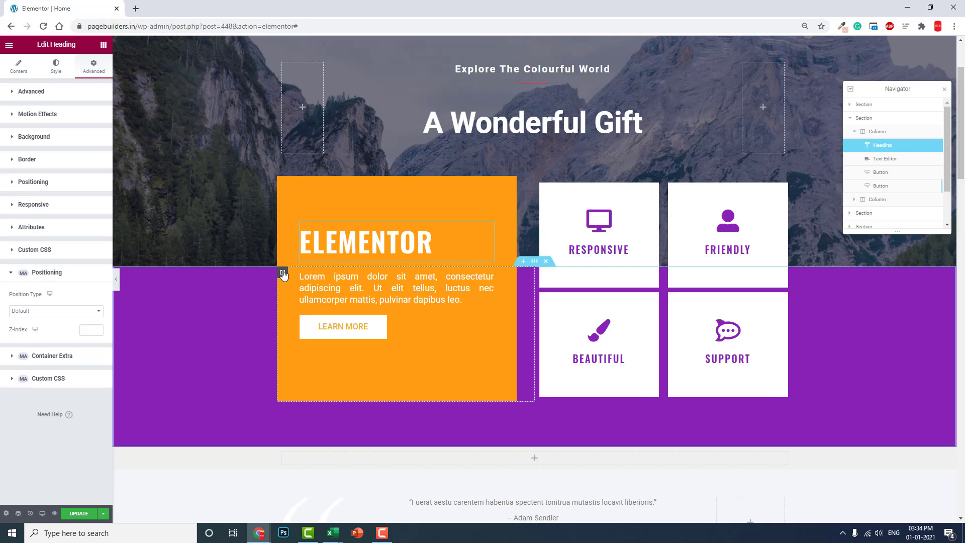
# Step: Try the Absolute position type on the orange ELEMENTOR column using the MA Positioning options
pyautogui.click(283, 272)
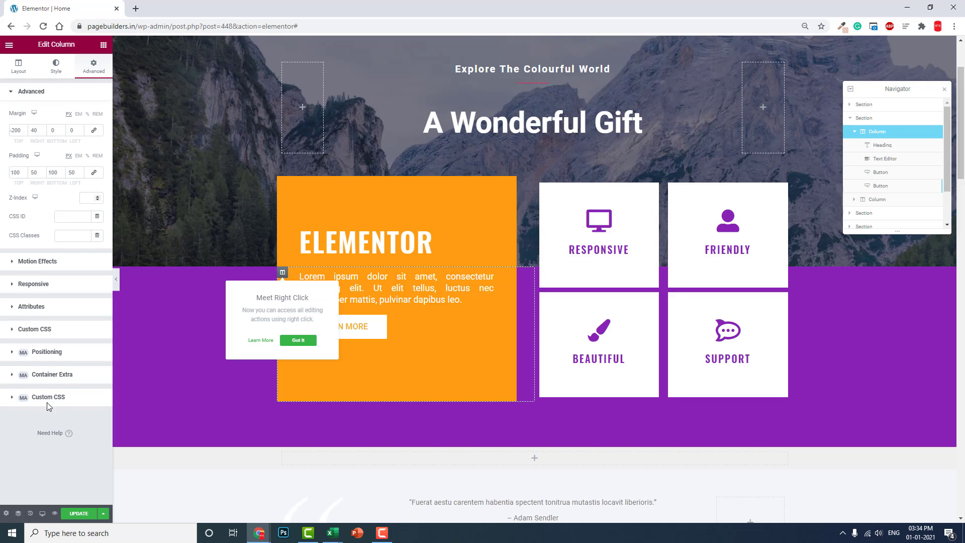
pyautogui.click(52, 355)
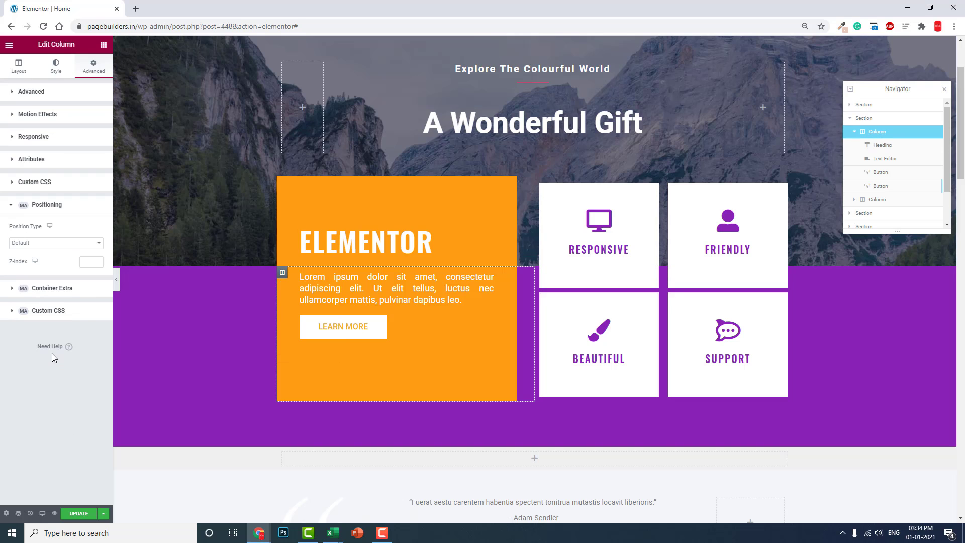
pyautogui.click(49, 246)
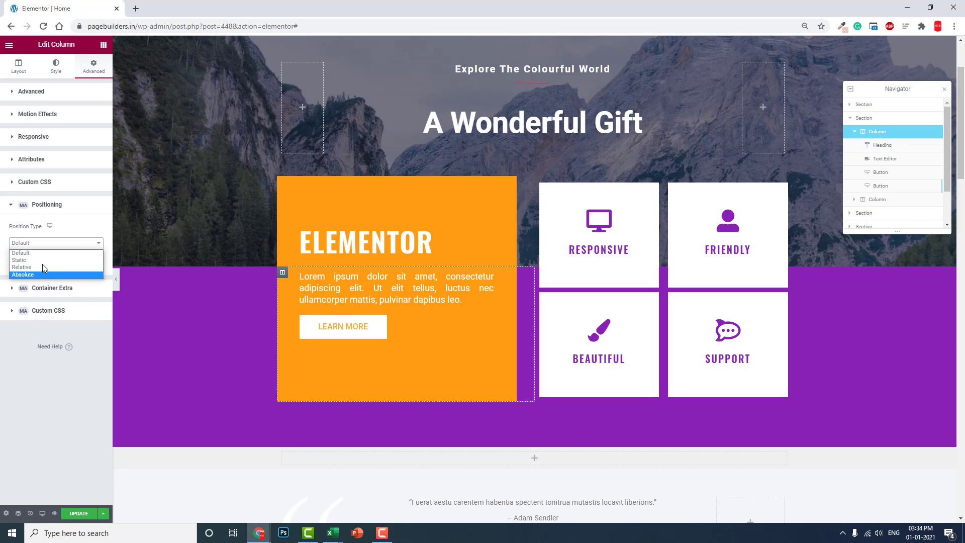
pyautogui.click(43, 274)
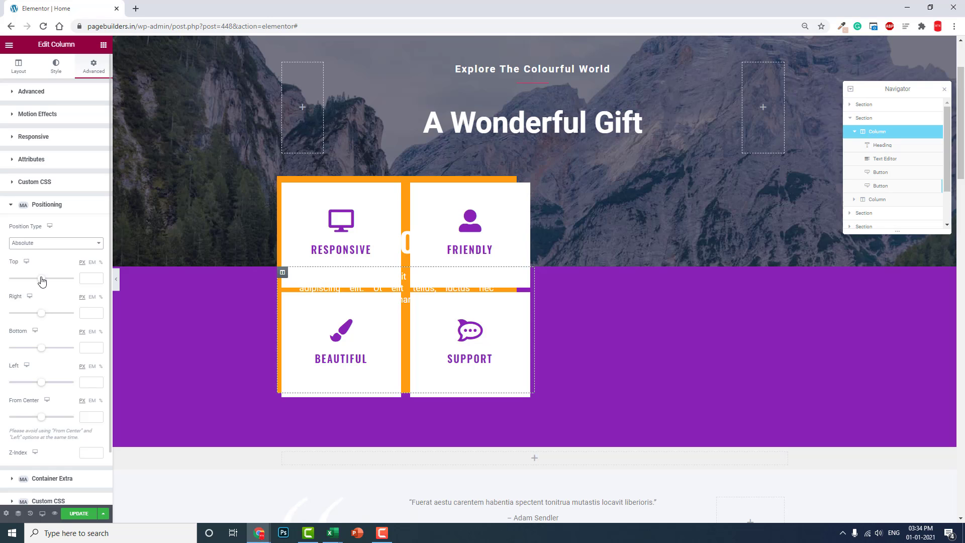
# Step: Set the orange column's position type to Relative, with a left offset of 224 px and a bottom offset of 84 px
pyautogui.click(44, 243)
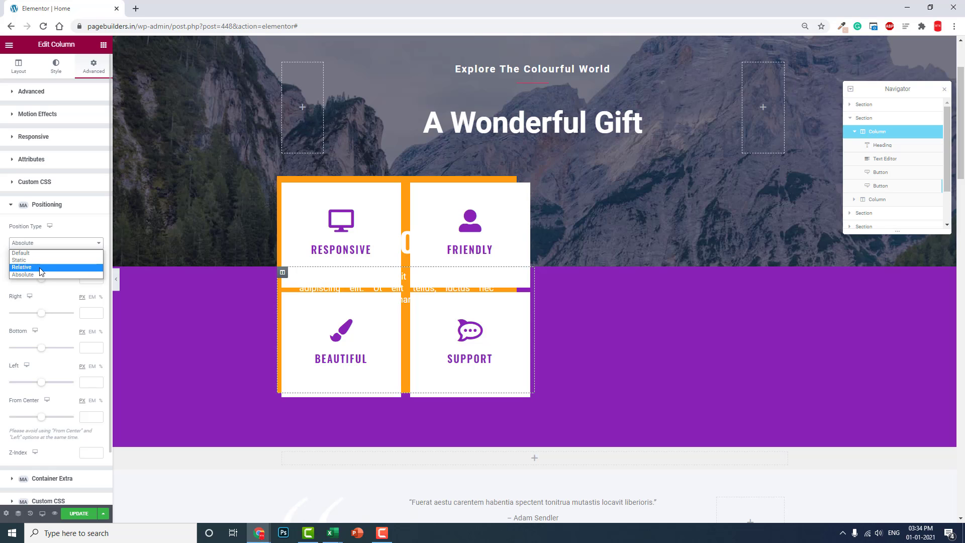
pyautogui.click(42, 267)
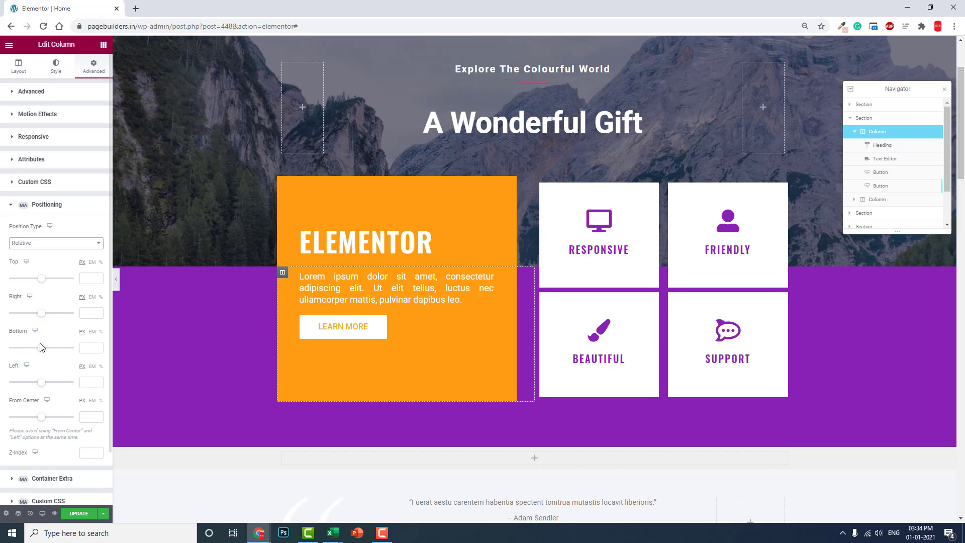
pyautogui.moveTo(38, 386)
pyautogui.mouseDown()
pyautogui.moveTo(63, 385)
pyautogui.moveTo(46, 378)
pyautogui.mouseUp()
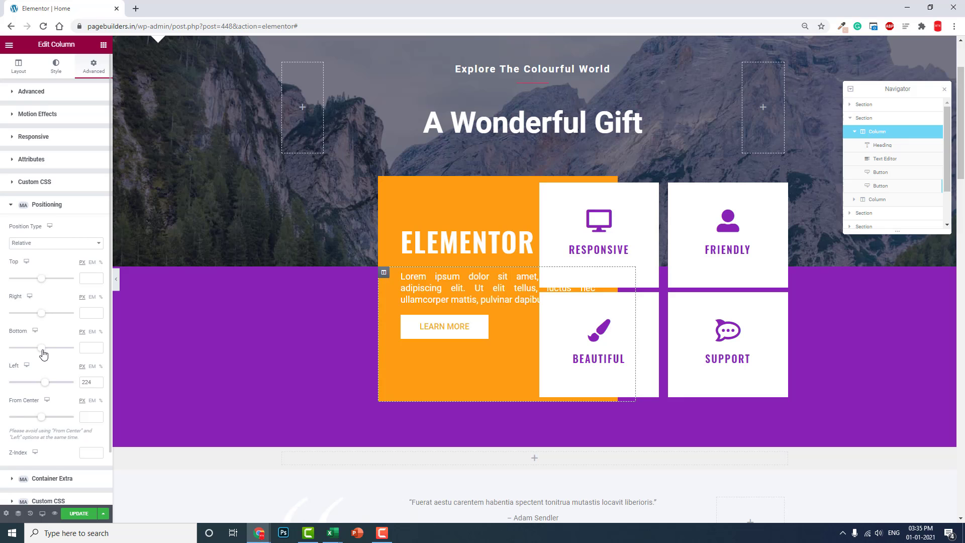
pyautogui.moveTo(41, 348); pyautogui.dragTo(45, 351)
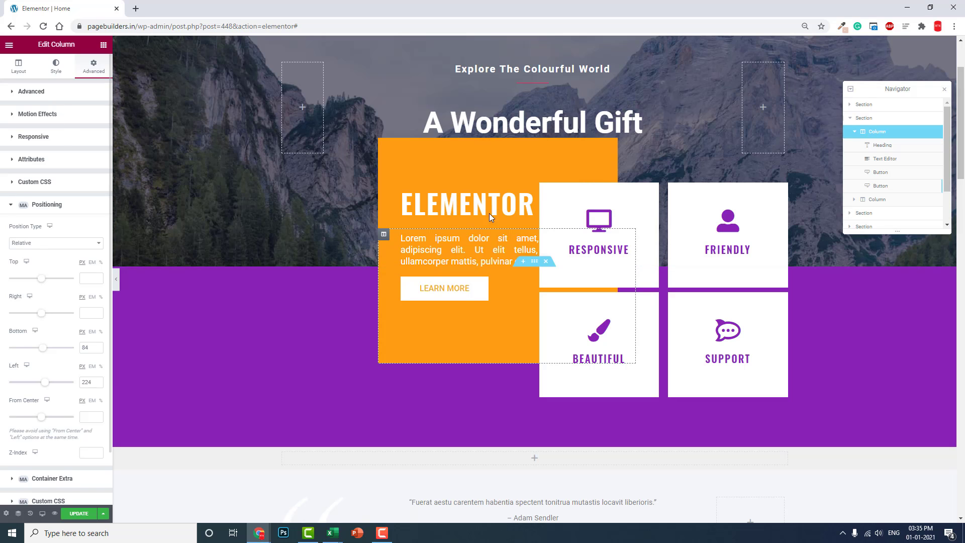
# Step: Set the orange column's z-index to 1 in its advanced settings and preview the overlap at full page width
pyautogui.click(68, 94)
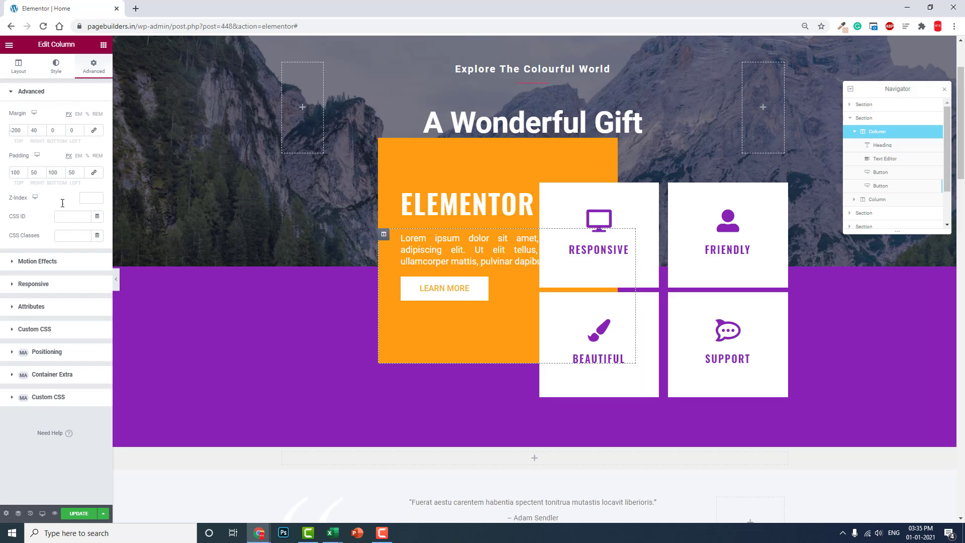
pyautogui.click(98, 197)
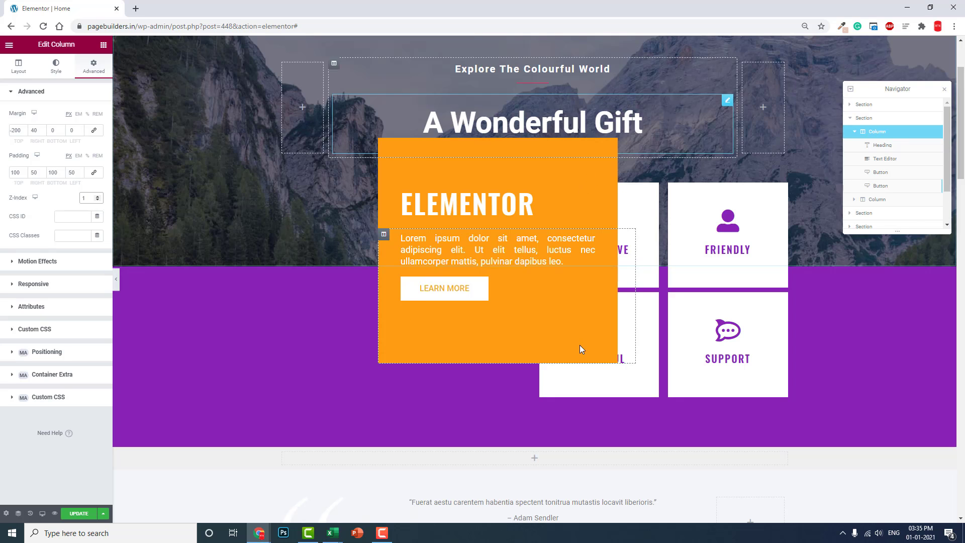
pyautogui.click(116, 279)
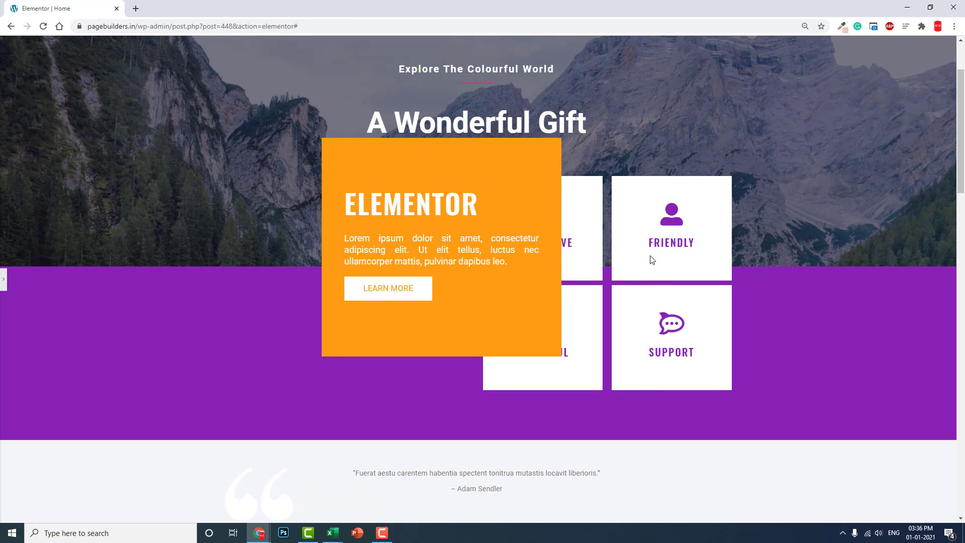
pyautogui.click(3, 280)
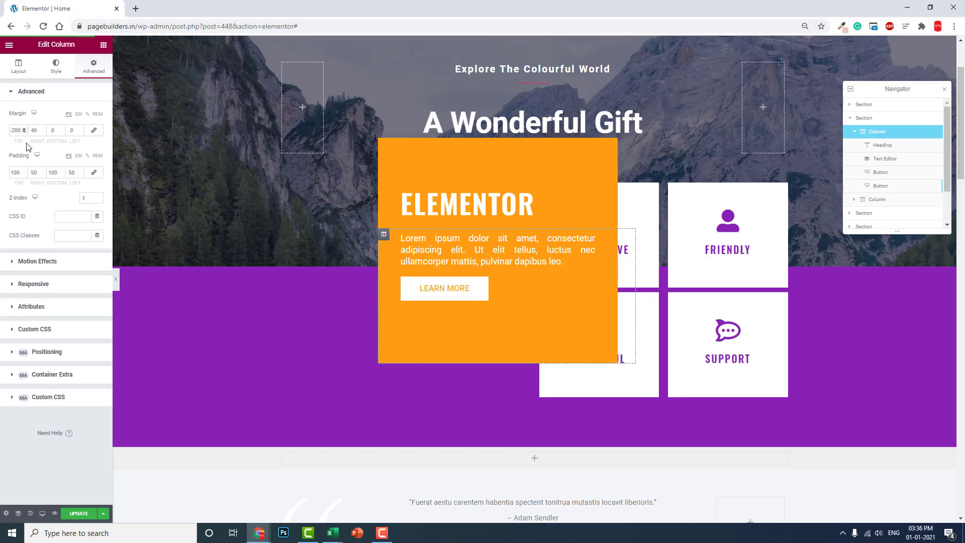
# Step: Increase the orange column's bottom offset to 392 px and left offset to 672 px, and preview the page at full width
pyautogui.click(60, 362)
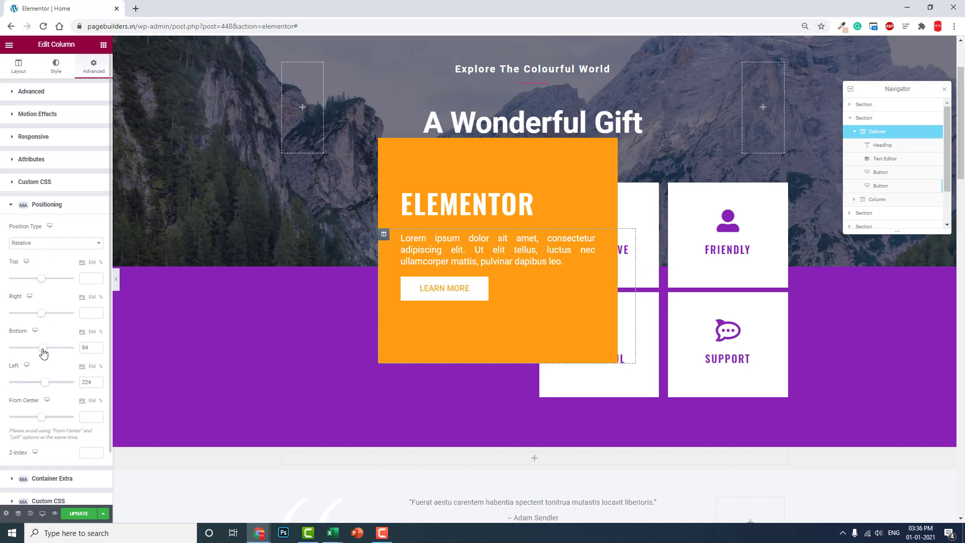
pyautogui.moveTo(42, 347); pyautogui.dragTo(48, 348)
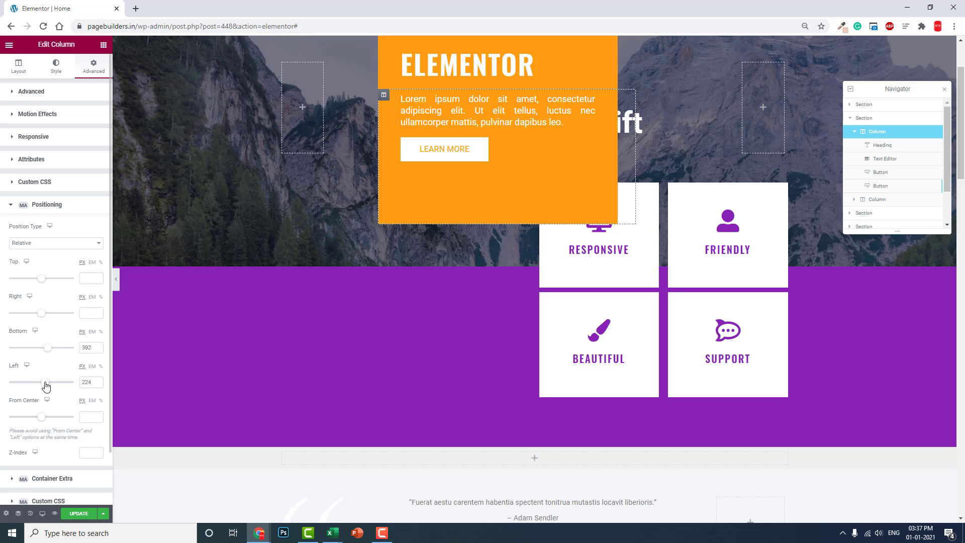
pyautogui.moveTo(44, 382); pyautogui.dragTo(53, 384)
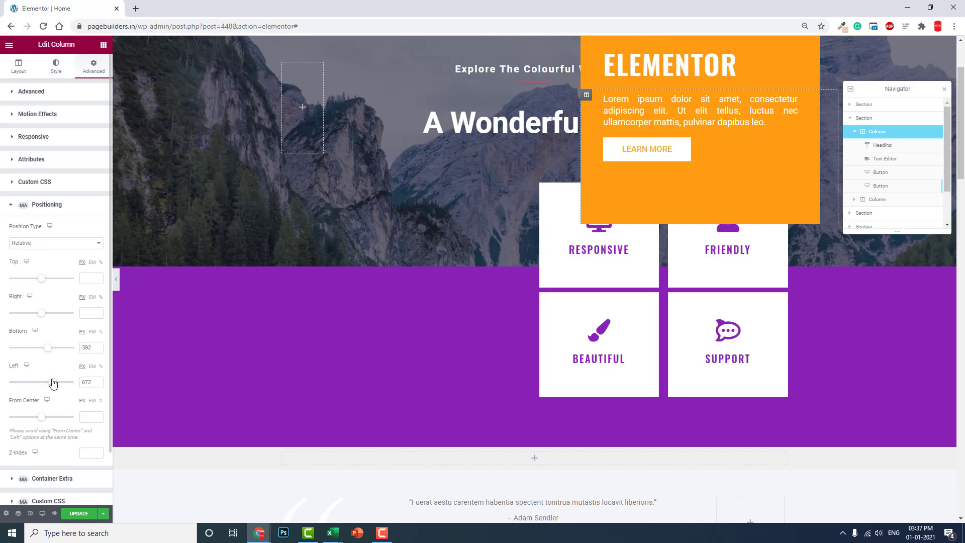
pyautogui.click(118, 280)
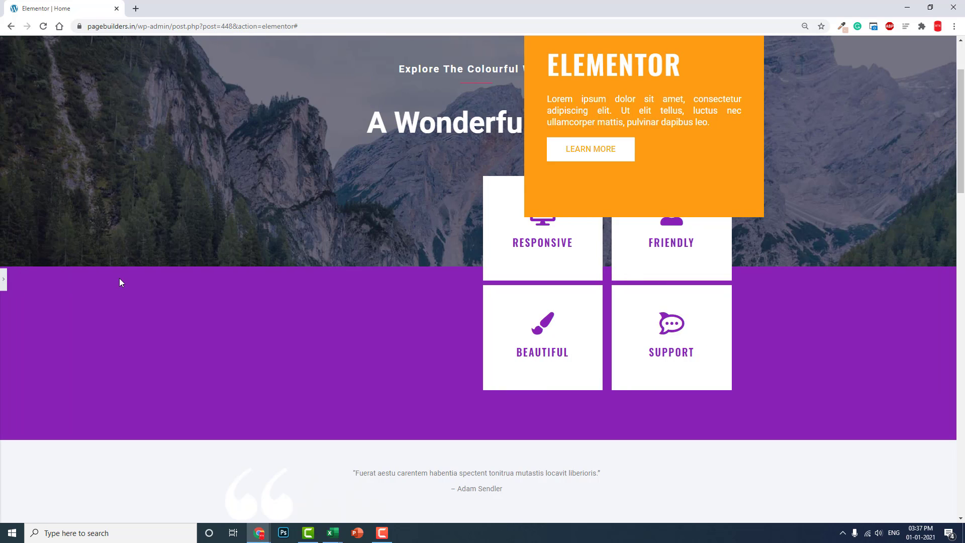
pyautogui.click(5, 278)
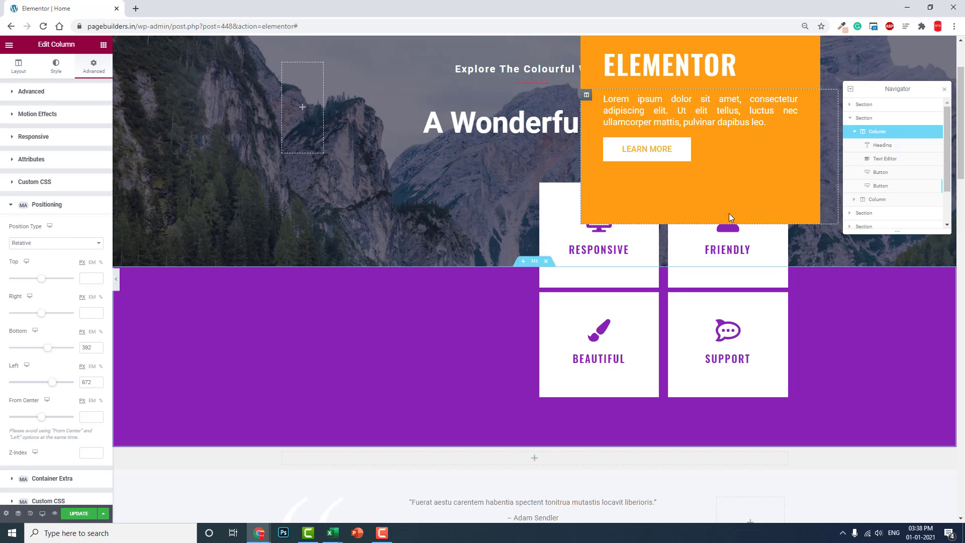
pyautogui.scroll(2, 632, 131)
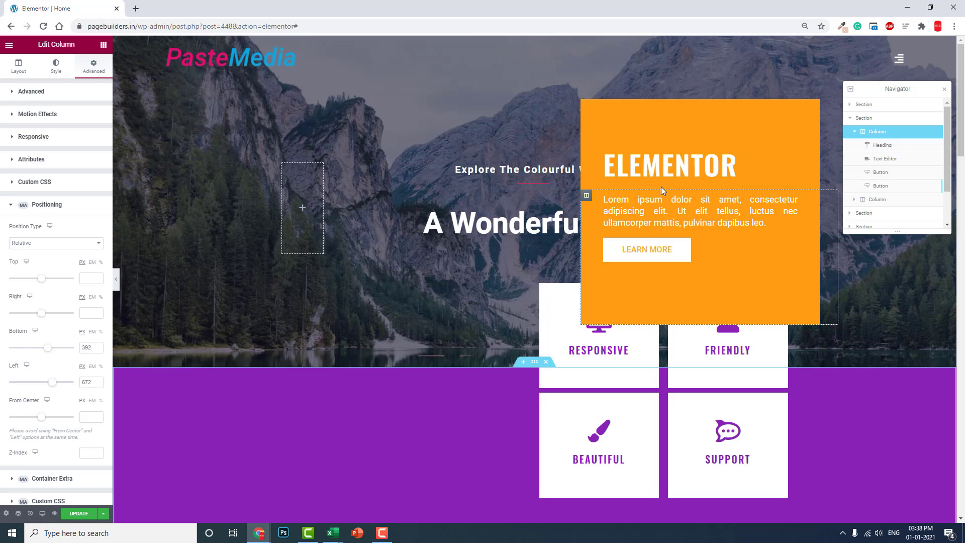
pyautogui.scroll(-3, 662, 187)
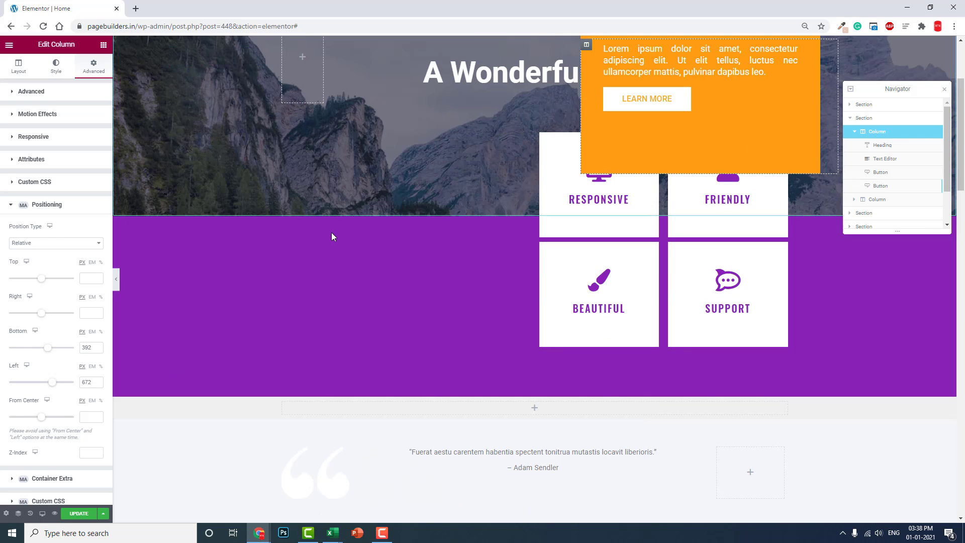
pyautogui.scroll(1, 351, 260)
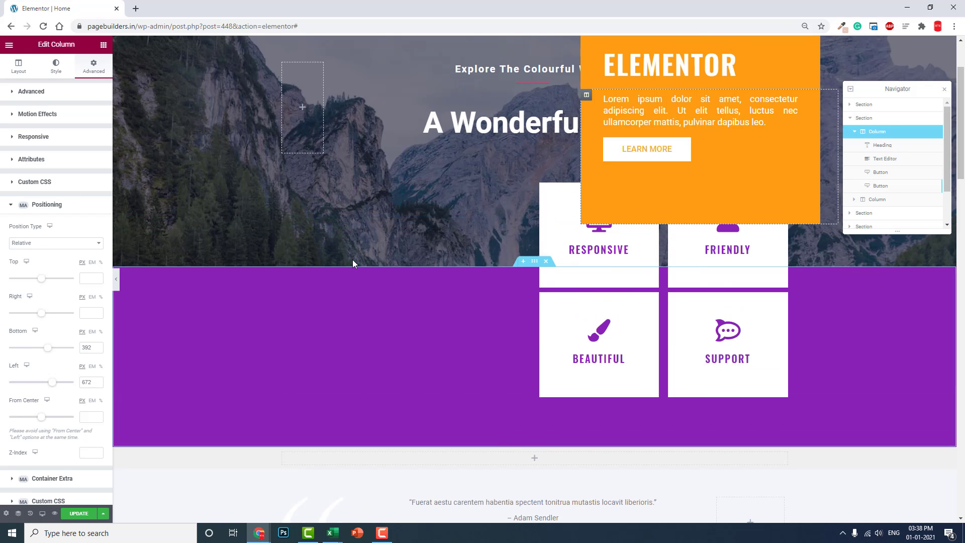